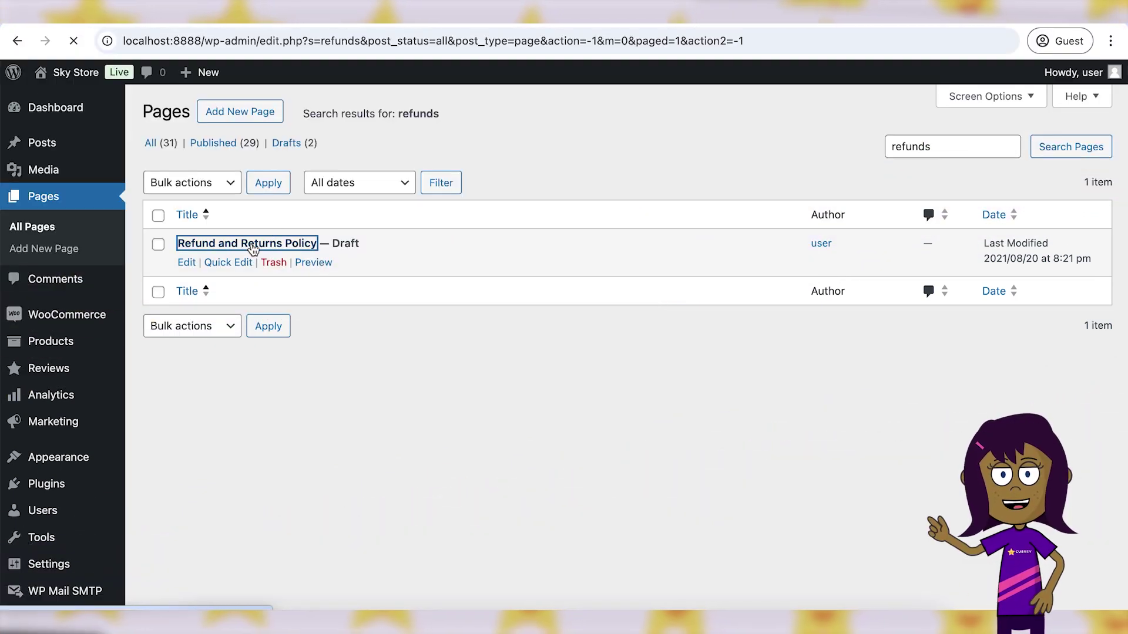
pyautogui.scroll(-2, 336, 383)
pyautogui.scroll(-1, 335, 383)
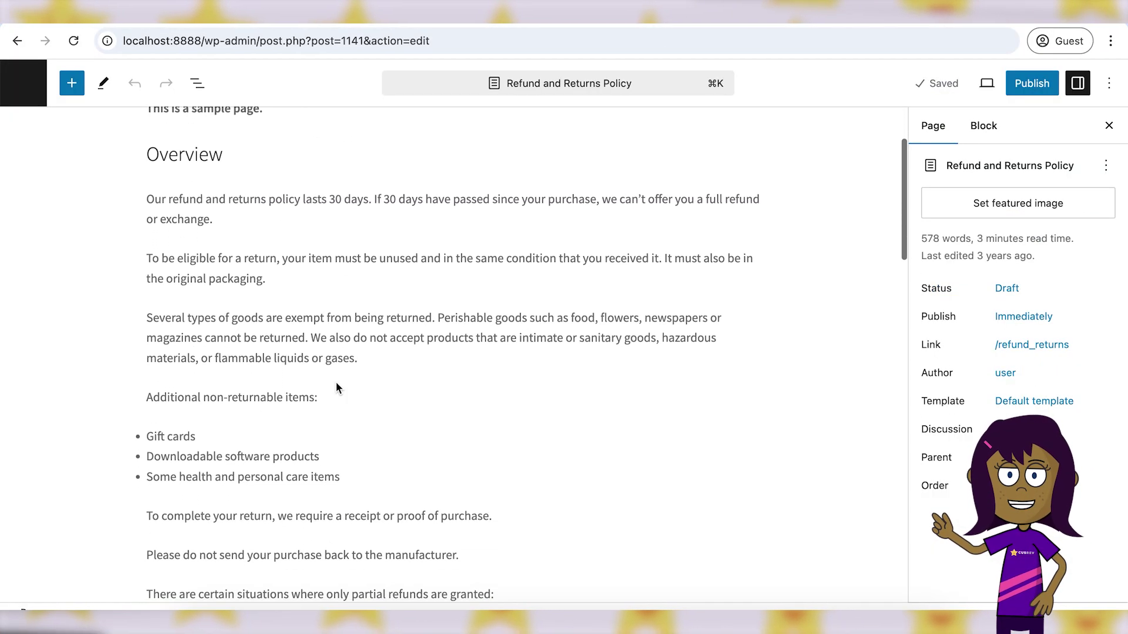
pyautogui.scroll(-1, 335, 383)
pyautogui.scroll(-1, 336, 384)
pyautogui.scroll(-1, 336, 381)
pyautogui.scroll(-2, 336, 381)
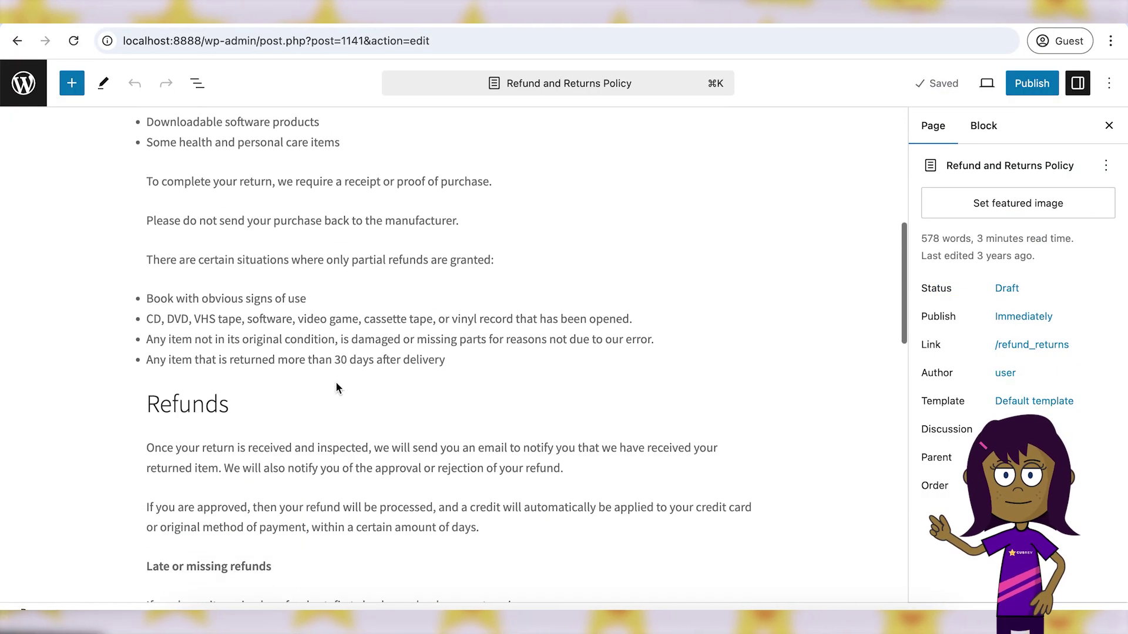
pyautogui.scroll(-2, 336, 382)
pyautogui.scroll(-3, 335, 383)
pyautogui.scroll(-2, 336, 382)
pyautogui.scroll(-3, 336, 381)
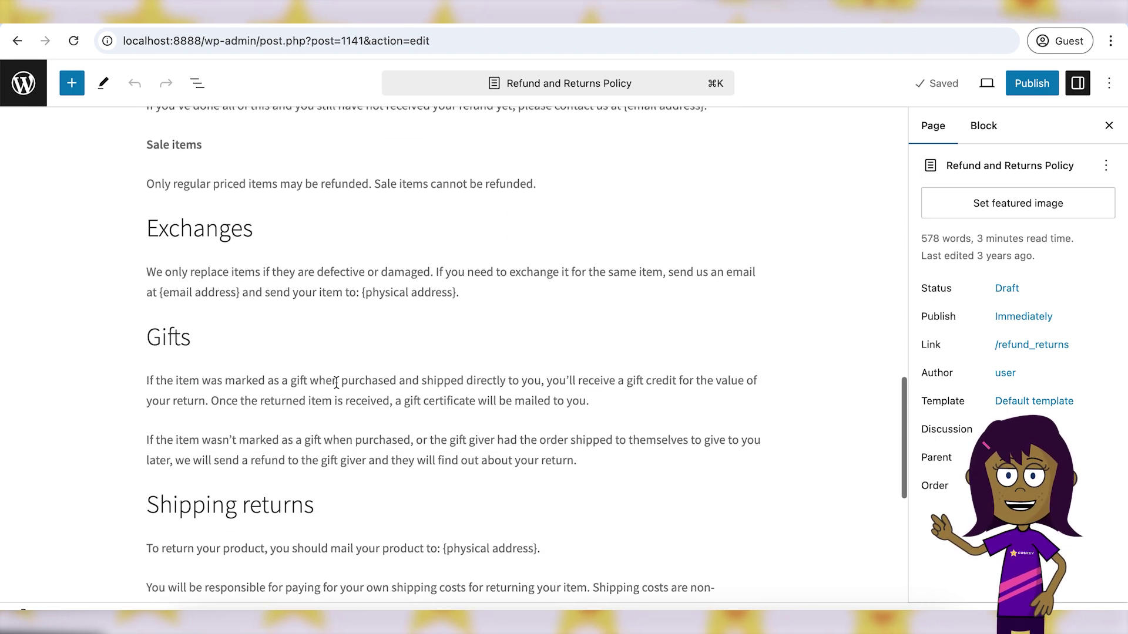
pyautogui.scroll(-5, 336, 381)
pyautogui.scroll(-1, 336, 381)
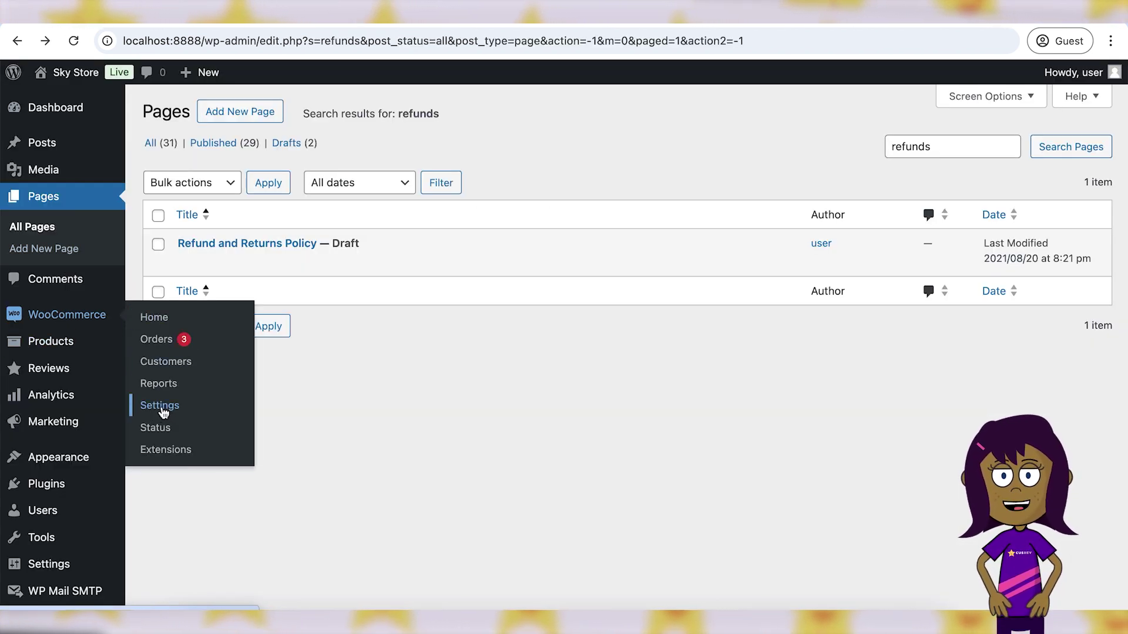
# Review the Advanced settings' Terms and conditions page, leaving it as Terms and Conditions (ID: 2000)
pyautogui.click(161, 408)
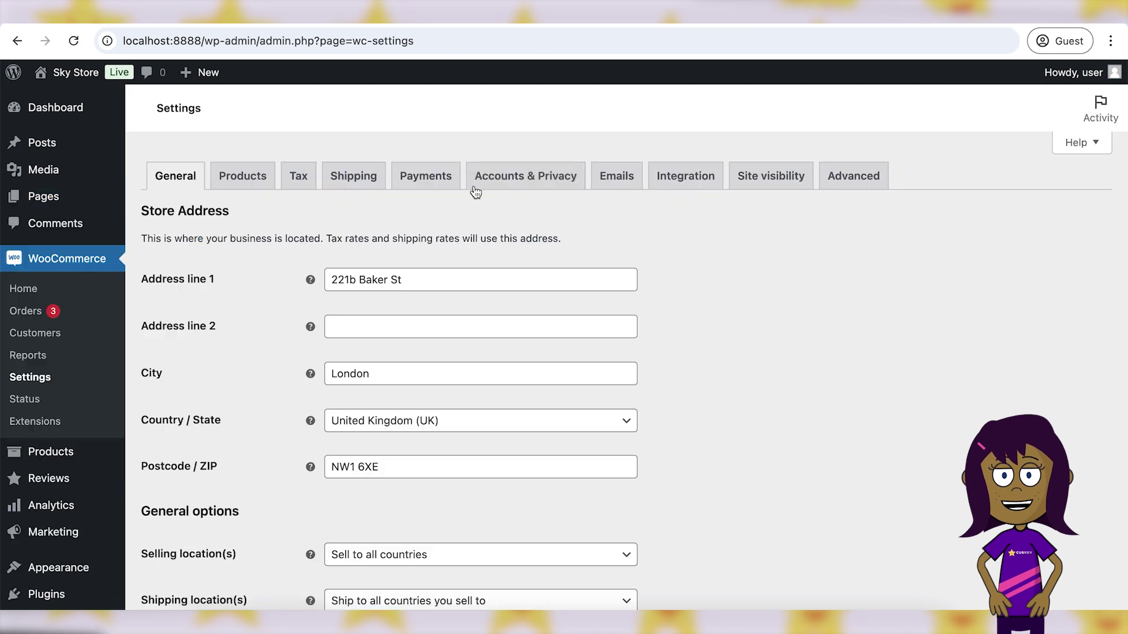
pyautogui.click(857, 177)
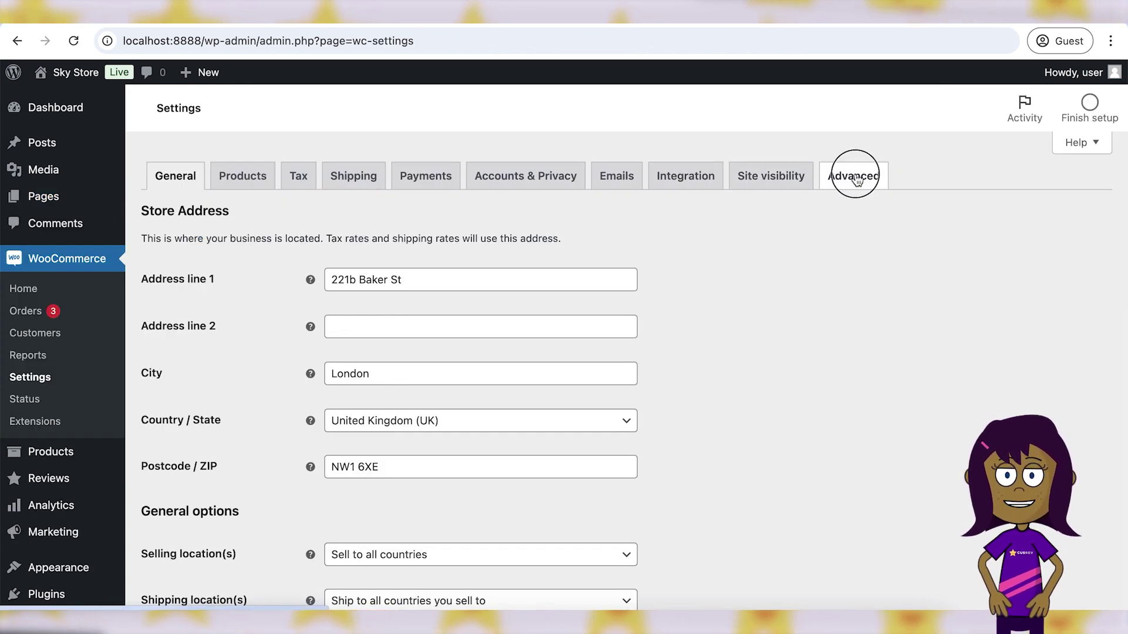
pyautogui.moveTo(257, 442); pyautogui.dragTo(183, 446)
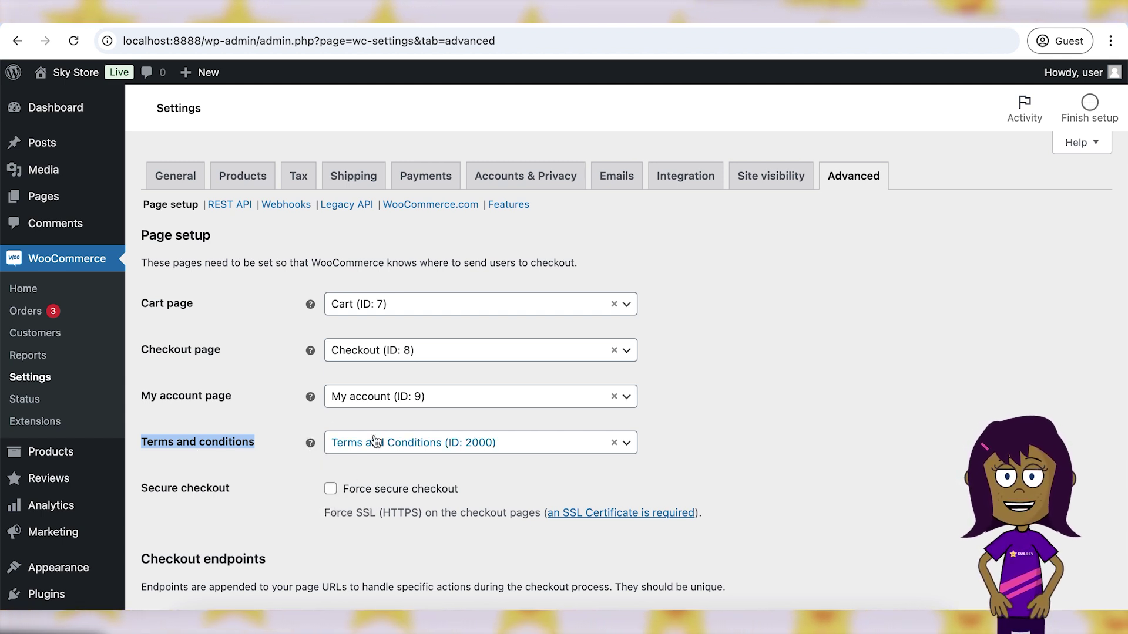
pyautogui.click(522, 450)
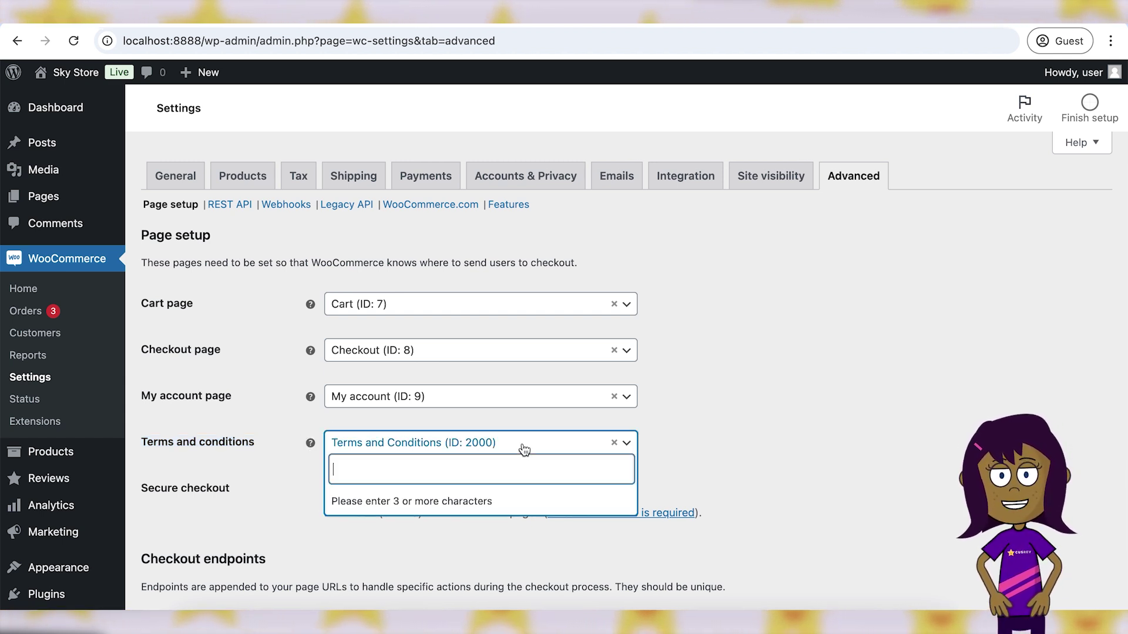
pyautogui.write('refun')
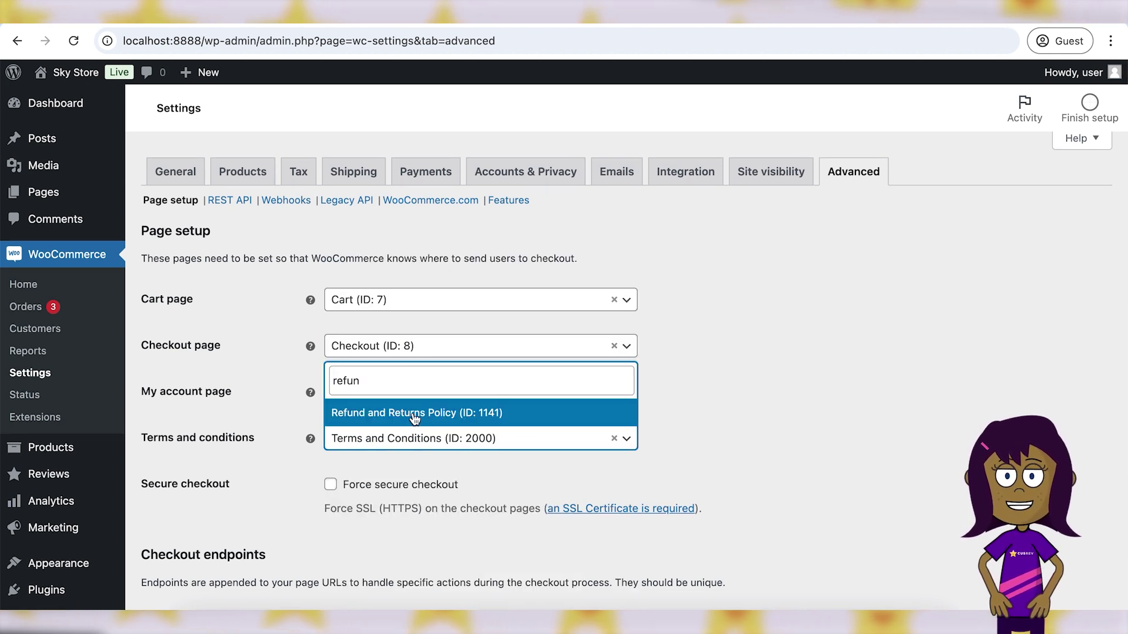
pyautogui.click(723, 410)
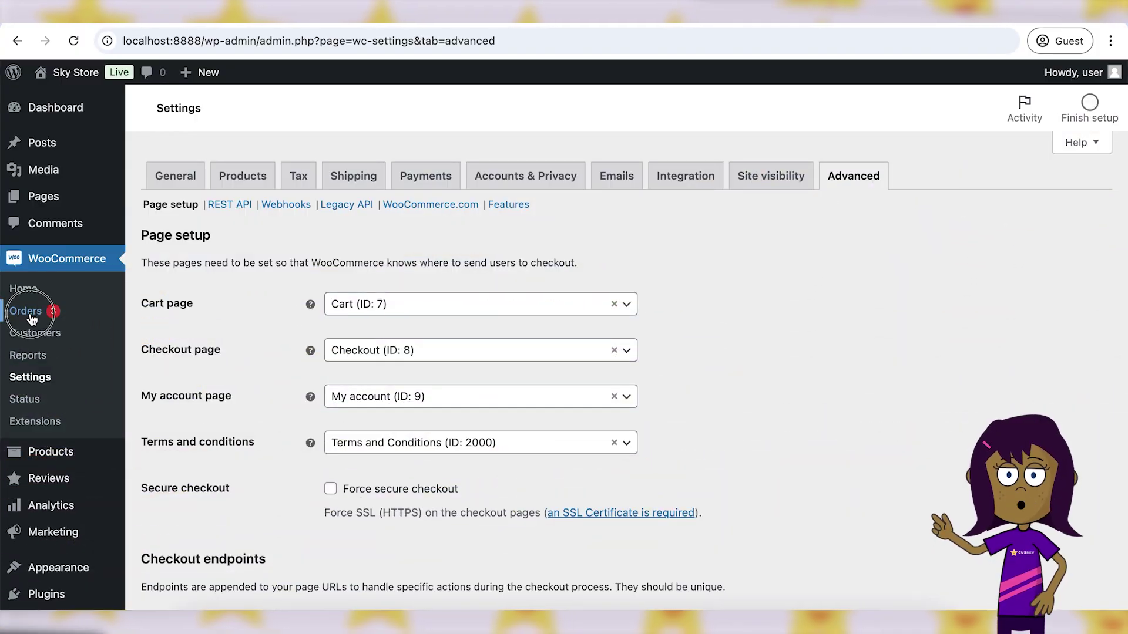
# Open order #4559 (Cap, T-Shirt, Belt totalling £89.00) from the Orders list
pyautogui.click(27, 312)
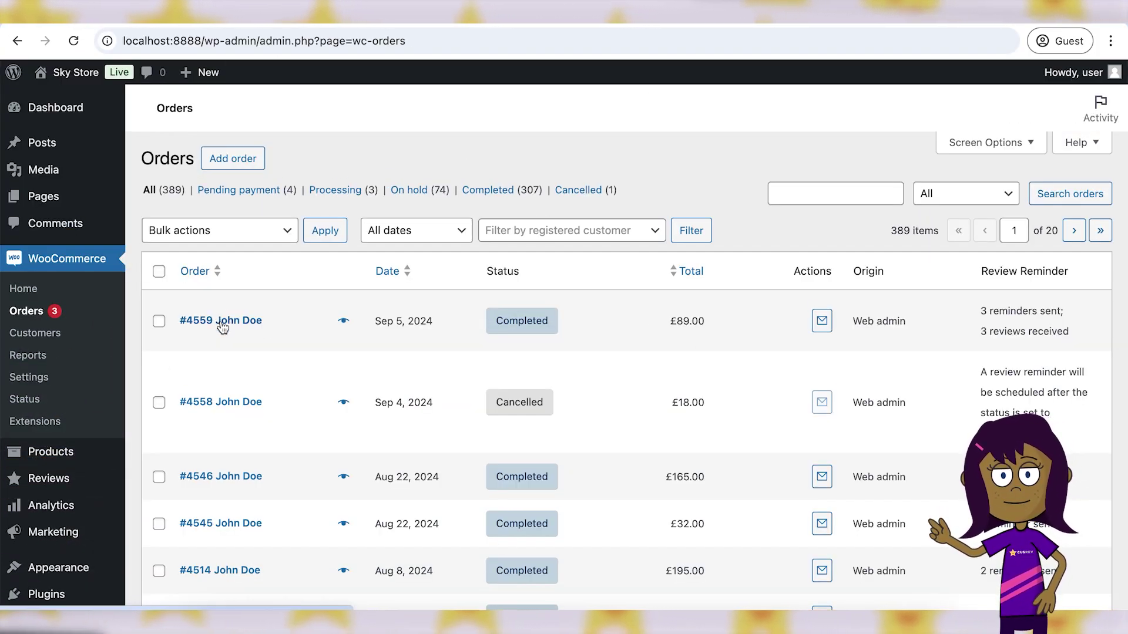
pyautogui.click(219, 322)
pyautogui.scroll(-2, 802, 350)
pyautogui.scroll(-1, 802, 354)
pyautogui.scroll(-1, 495, 467)
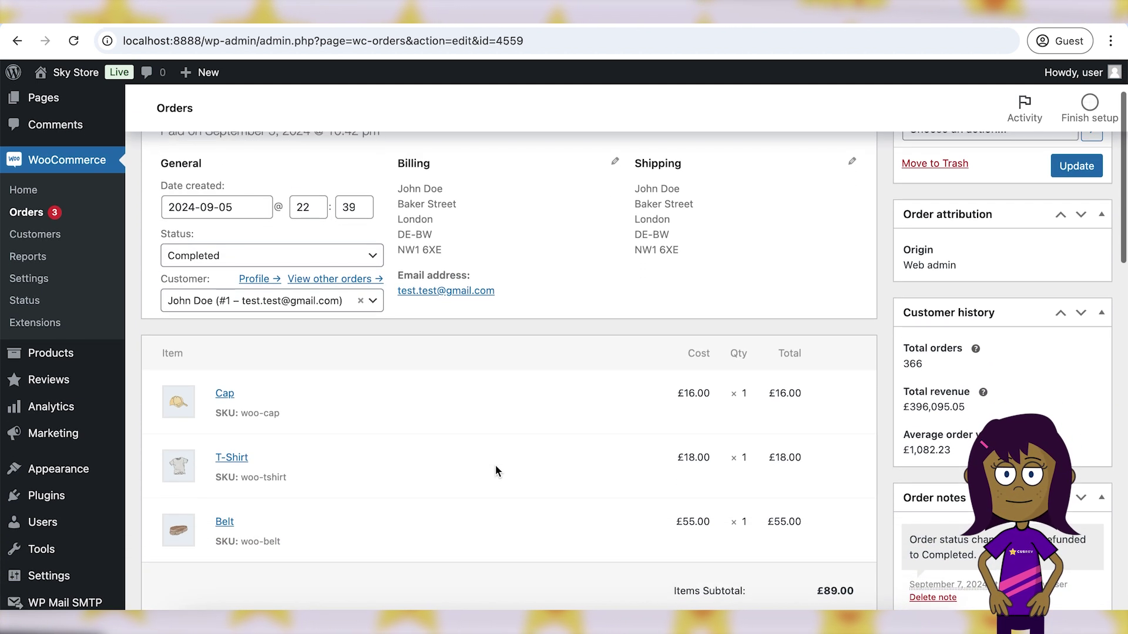
pyautogui.scroll(-1, 434, 494)
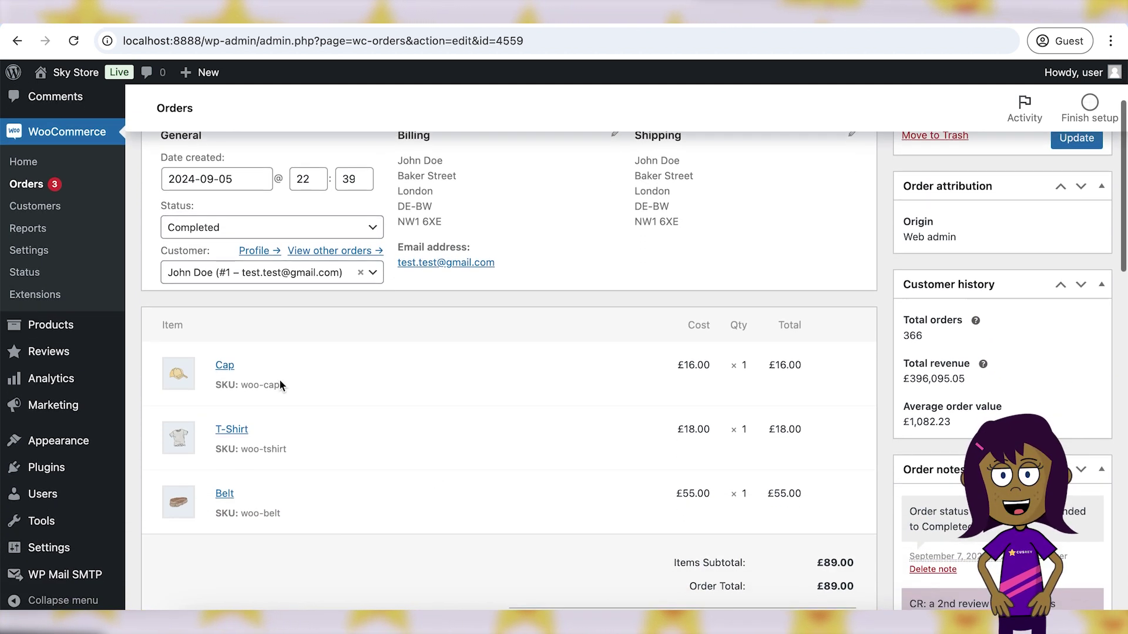
pyautogui.scroll(-3, 467, 434)
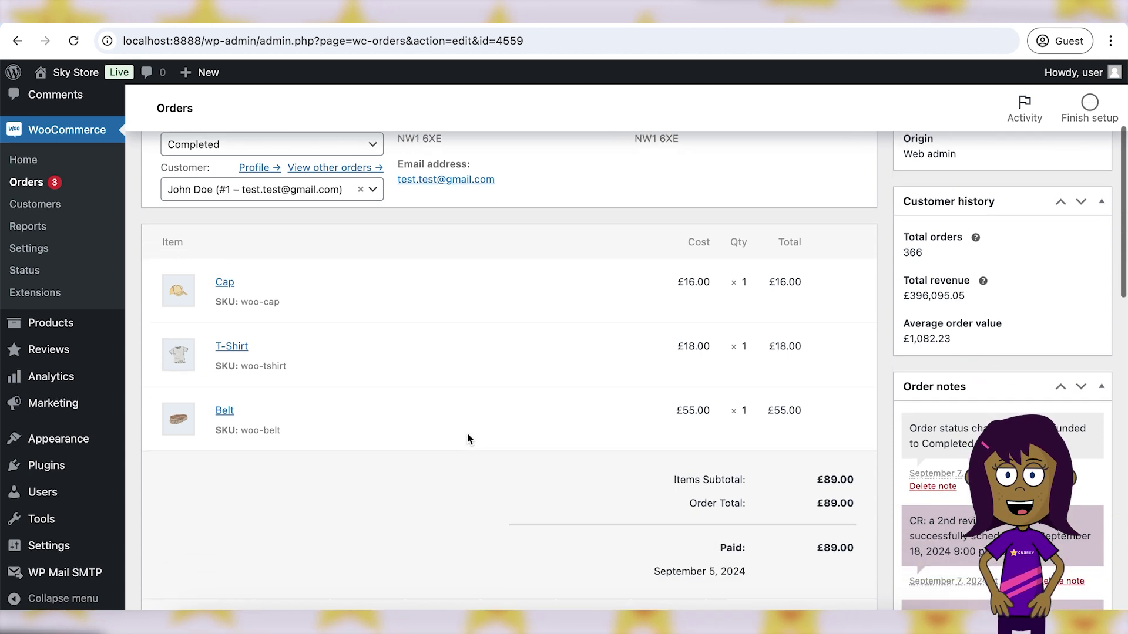
pyautogui.scroll(-2, 468, 434)
pyautogui.scroll(-1, 468, 435)
pyautogui.scroll(-2, 468, 435)
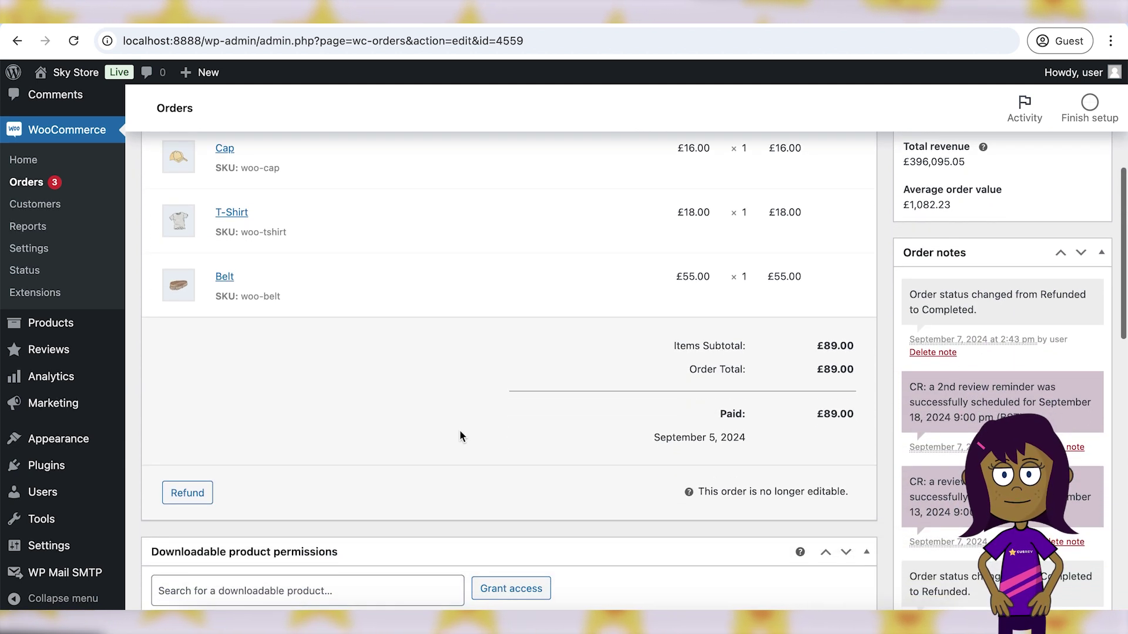
# Start a refund for order #4559 covering one Cap and part of the T-Shirt, totalling £22.00
pyautogui.click(187, 494)
pyautogui.click(746, 262)
pyautogui.scroll(-1, 749, 295)
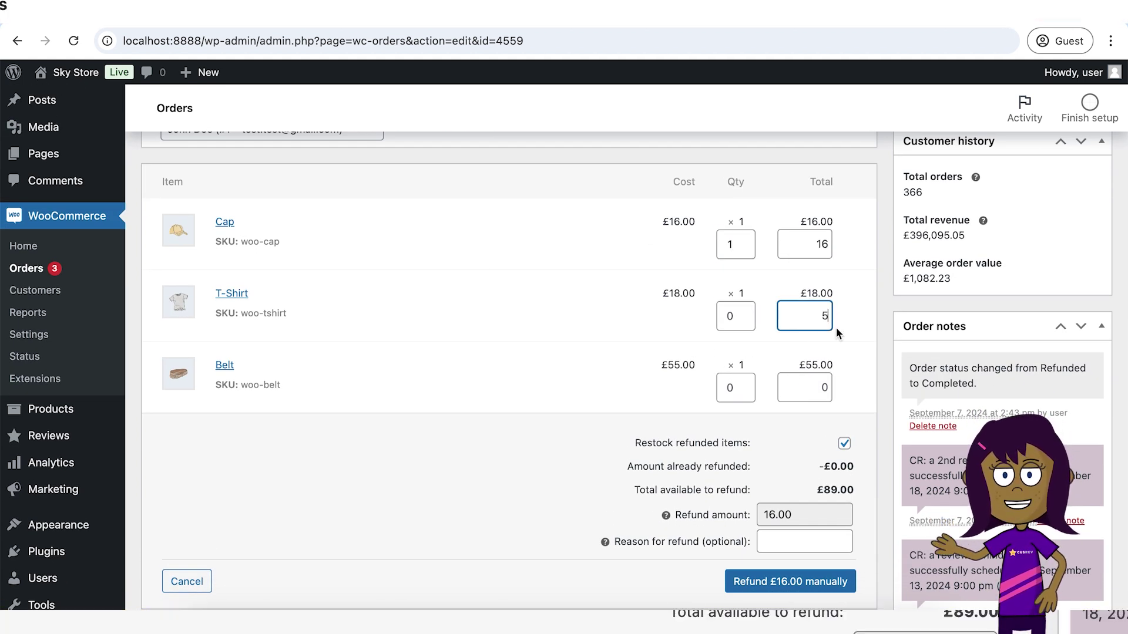
pyautogui.doubleClick(825, 316)
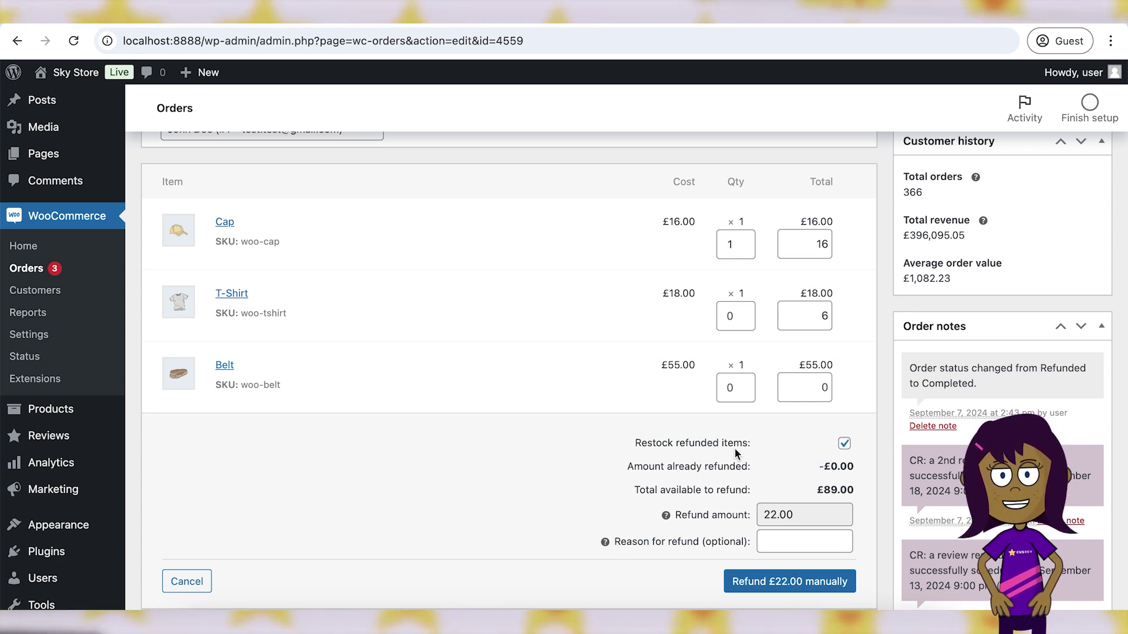
pyautogui.scroll(-1, 734, 448)
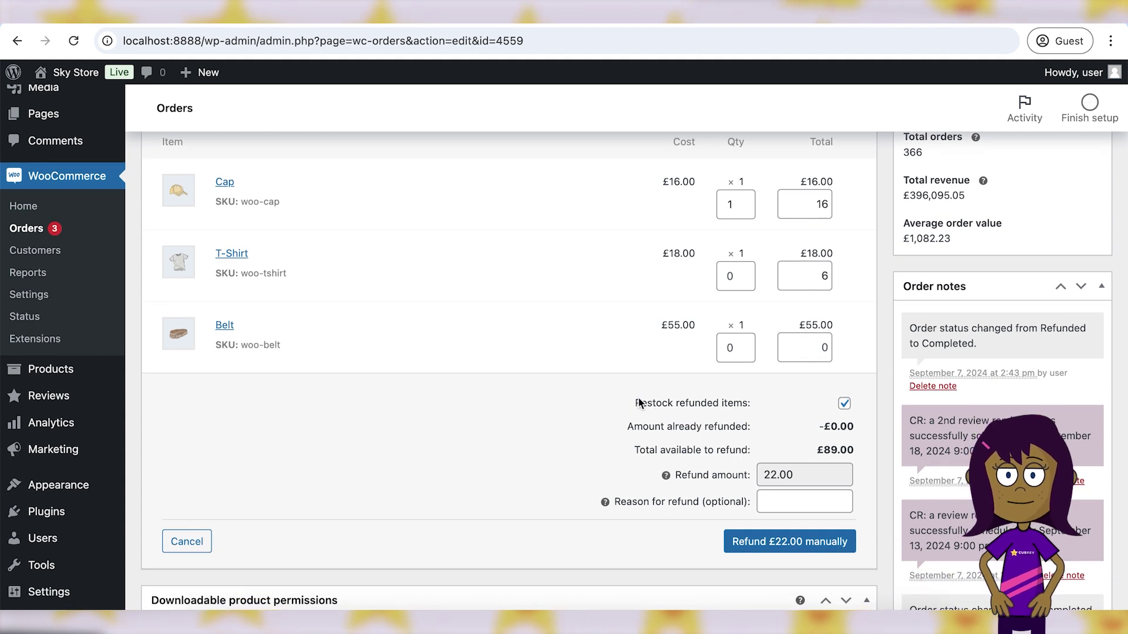
# Note the restock option and give the refund the reason 'Test refund'
pyautogui.moveTo(652, 405); pyautogui.dragTo(743, 406)
pyautogui.click(711, 403)
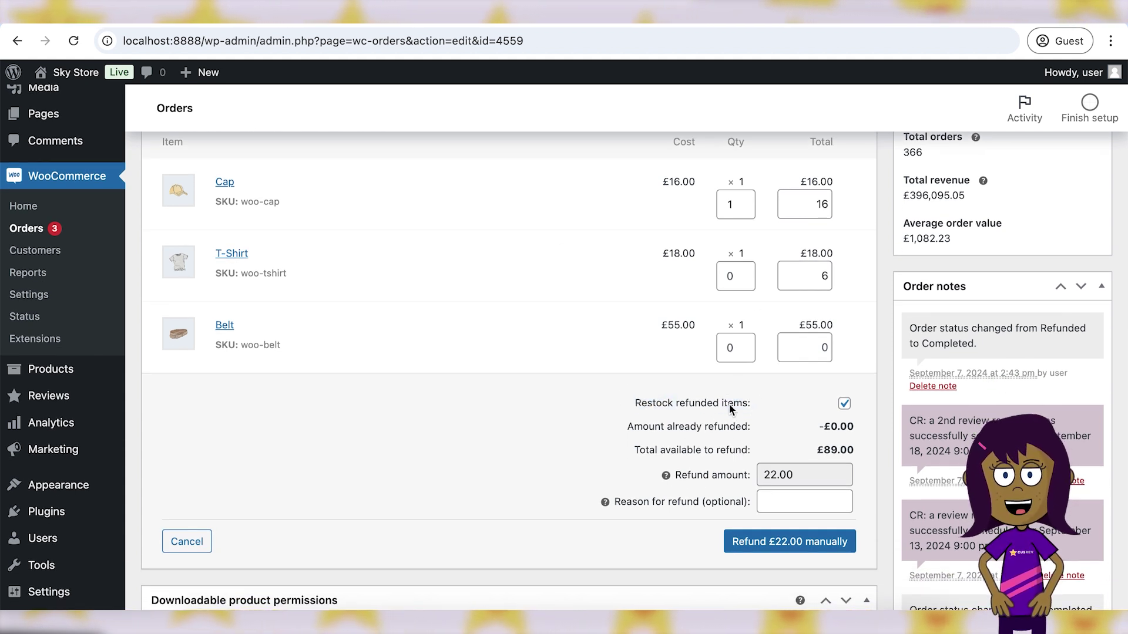
pyautogui.scroll(-1, 871, 429)
pyautogui.click(805, 473)
pyautogui.write('Te')
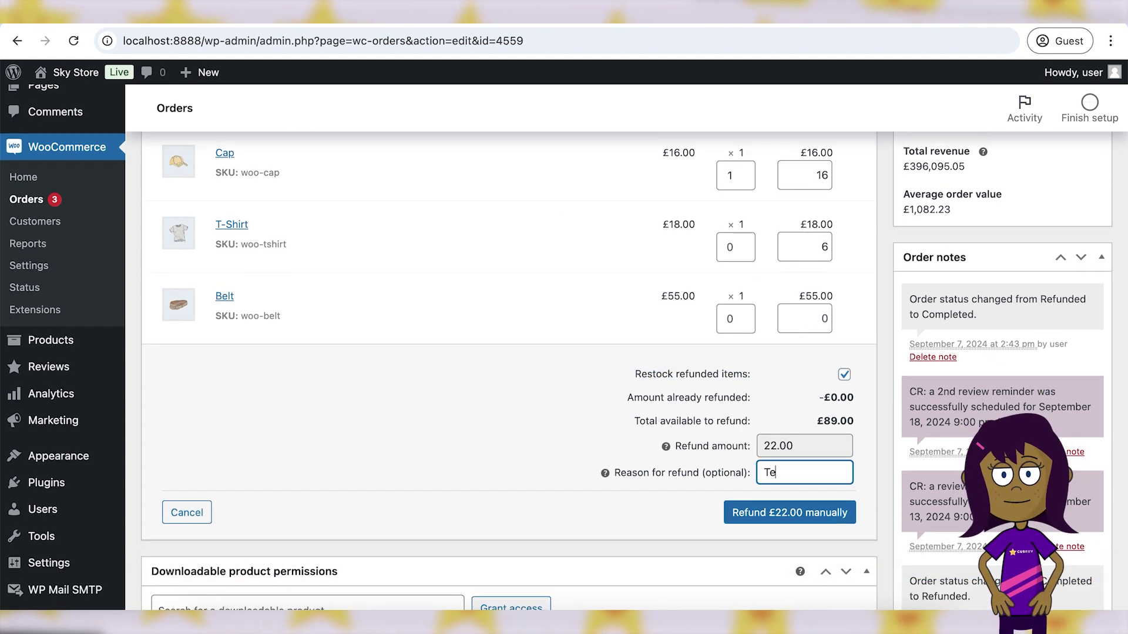
pyautogui.write('st refund')
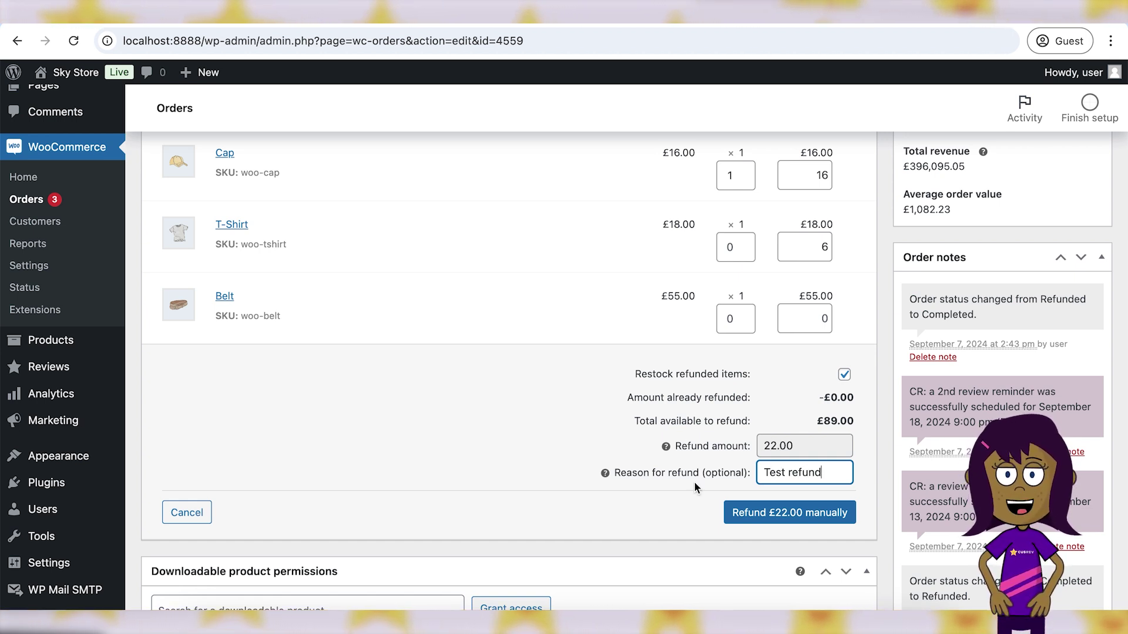
# Confirm the £22.00 manual refund, recording Refund #4587 'Test refund' on order #4559
pyautogui.click(799, 517)
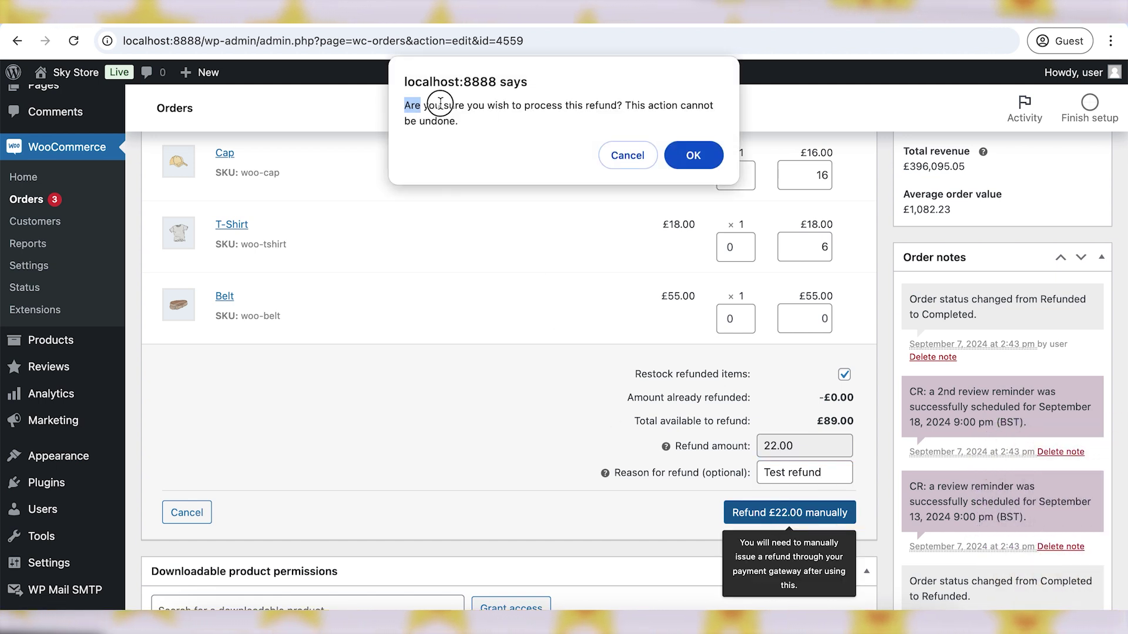
pyautogui.moveTo(488, 105); pyautogui.dragTo(559, 161)
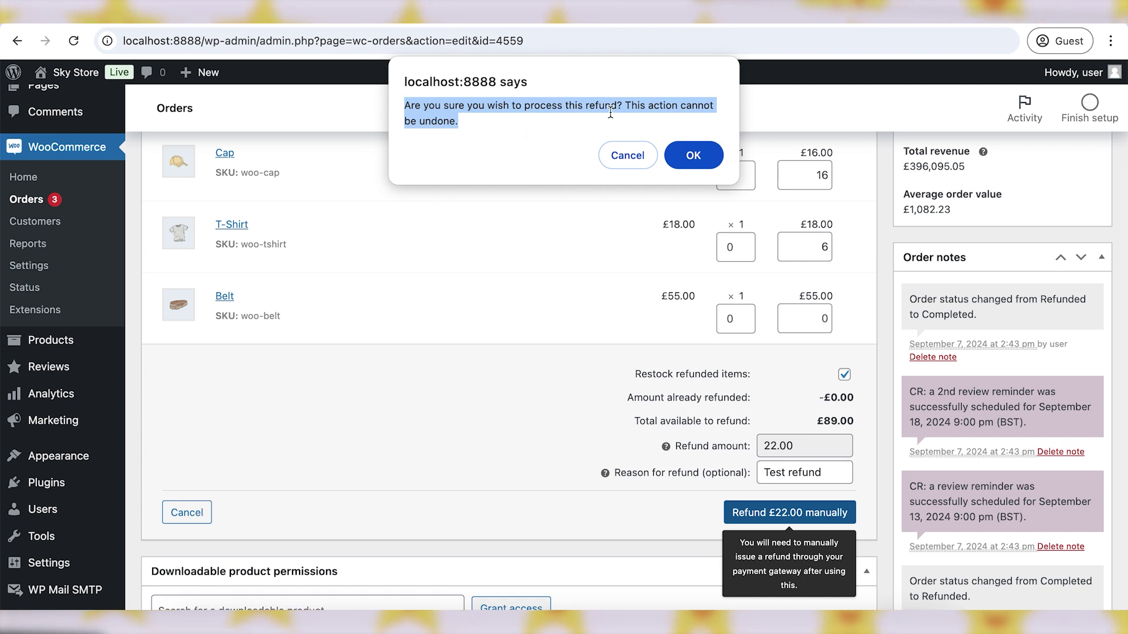
pyautogui.click(695, 156)
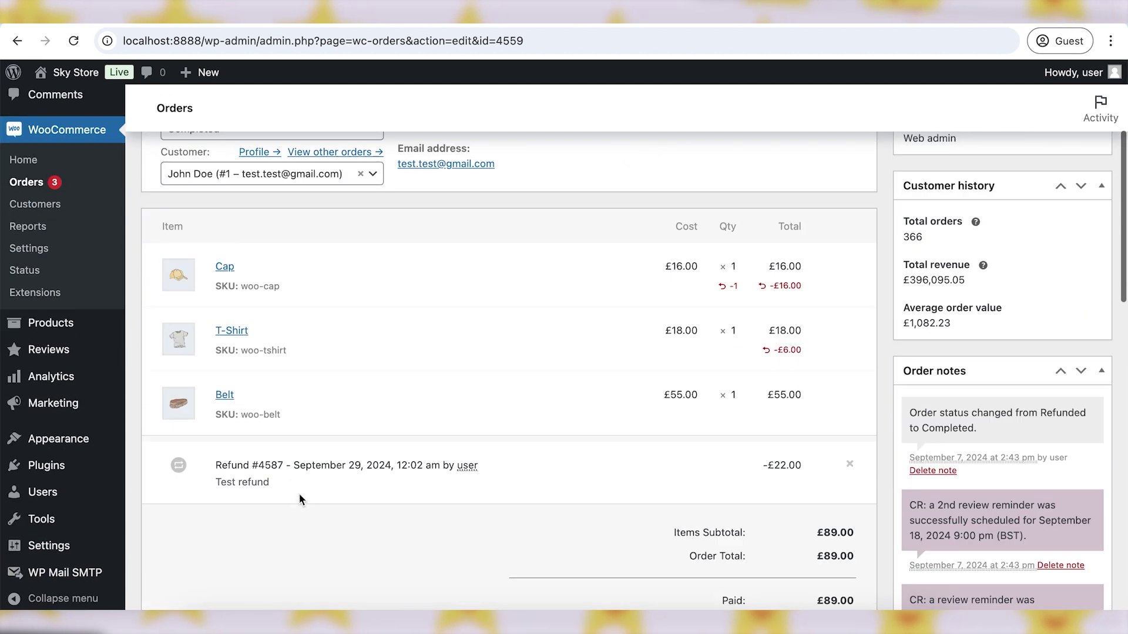
pyautogui.scroll(-1, 308, 441)
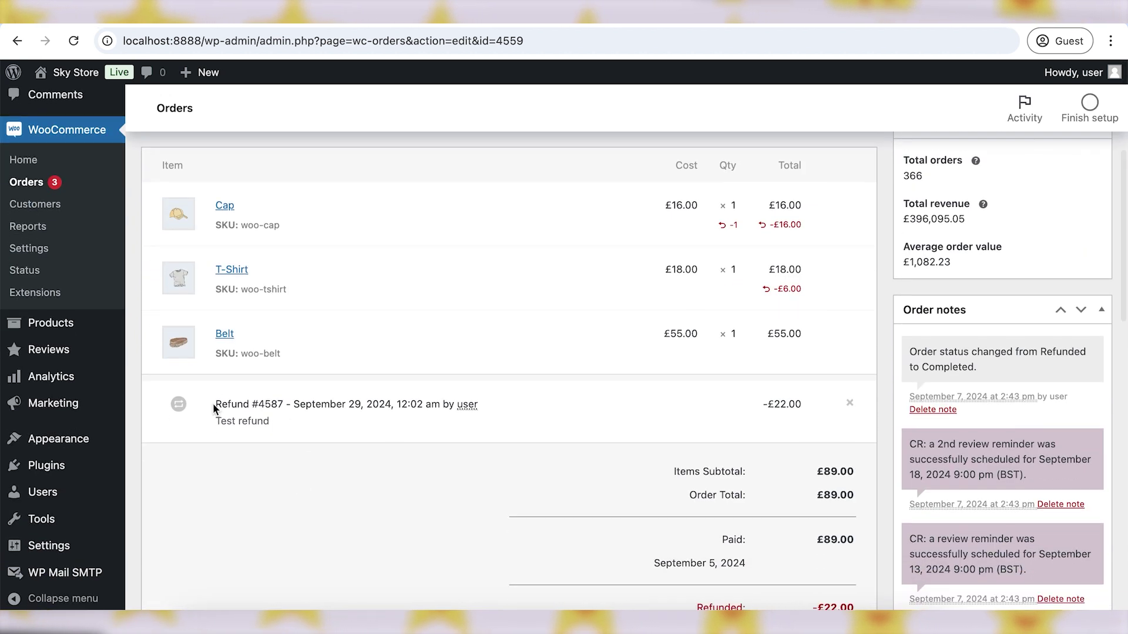
pyautogui.moveTo(350, 423); pyautogui.dragTo(181, 399)
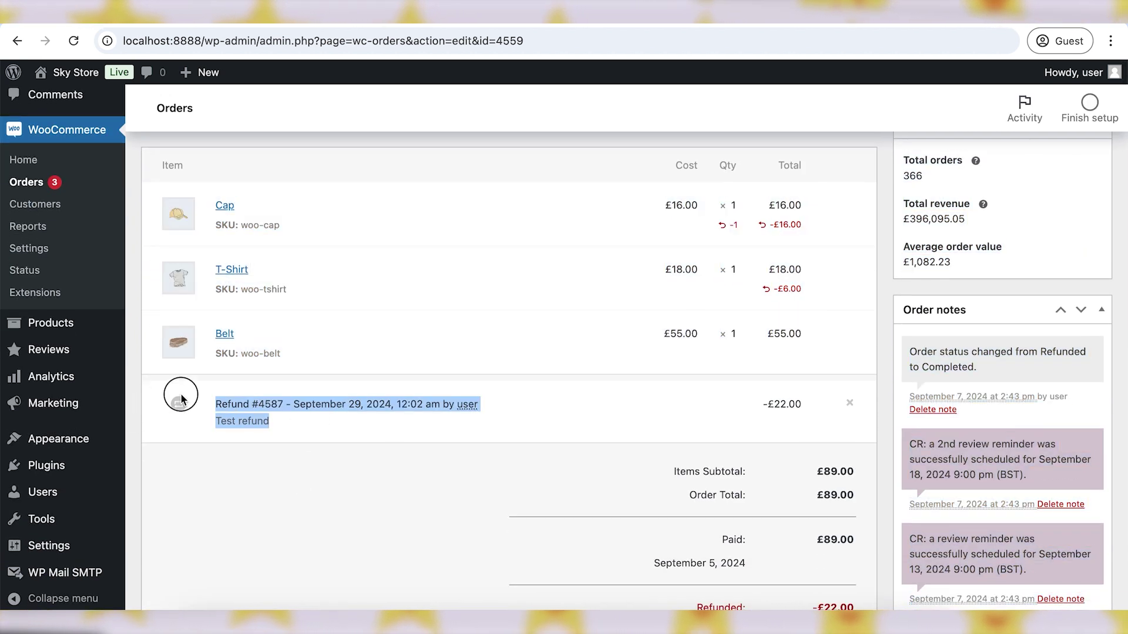
pyautogui.scroll(6, 181, 399)
pyautogui.click(42, 315)
# Set order #4559's status to Refunded and save it
pyautogui.click(252, 321)
pyautogui.click(269, 357)
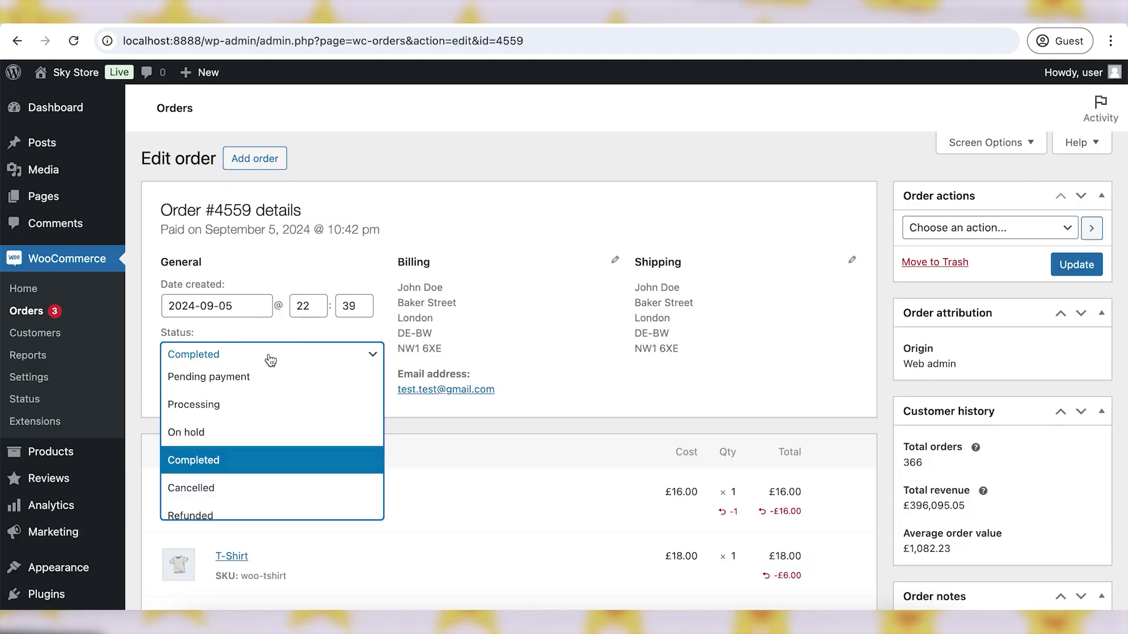
pyautogui.scroll(-2, 277, 447)
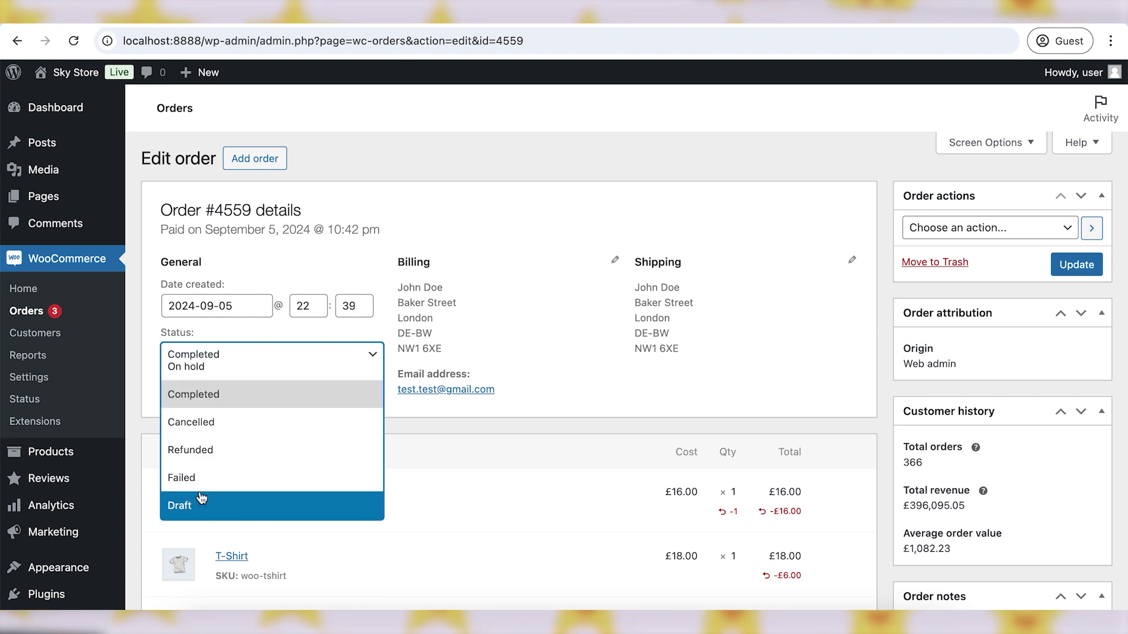
pyautogui.click(197, 454)
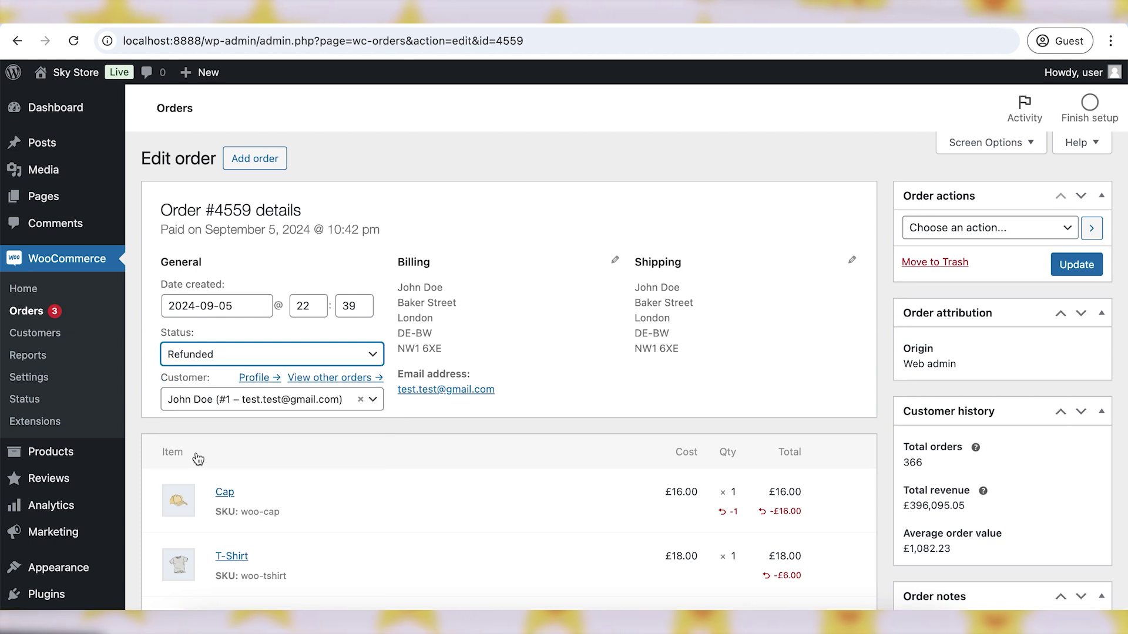
pyautogui.click(1077, 266)
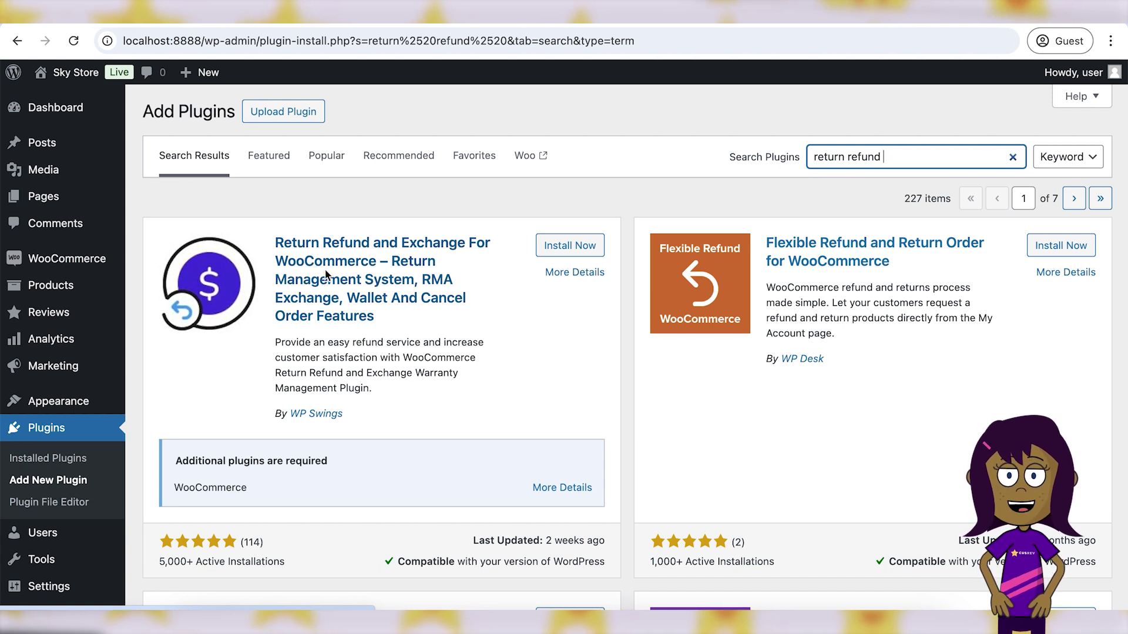
# Review the Return Refund & Exchange plugin's features: refund templates, shipping charges, return periods, dedicated refund system
pyautogui.click(454, 302)
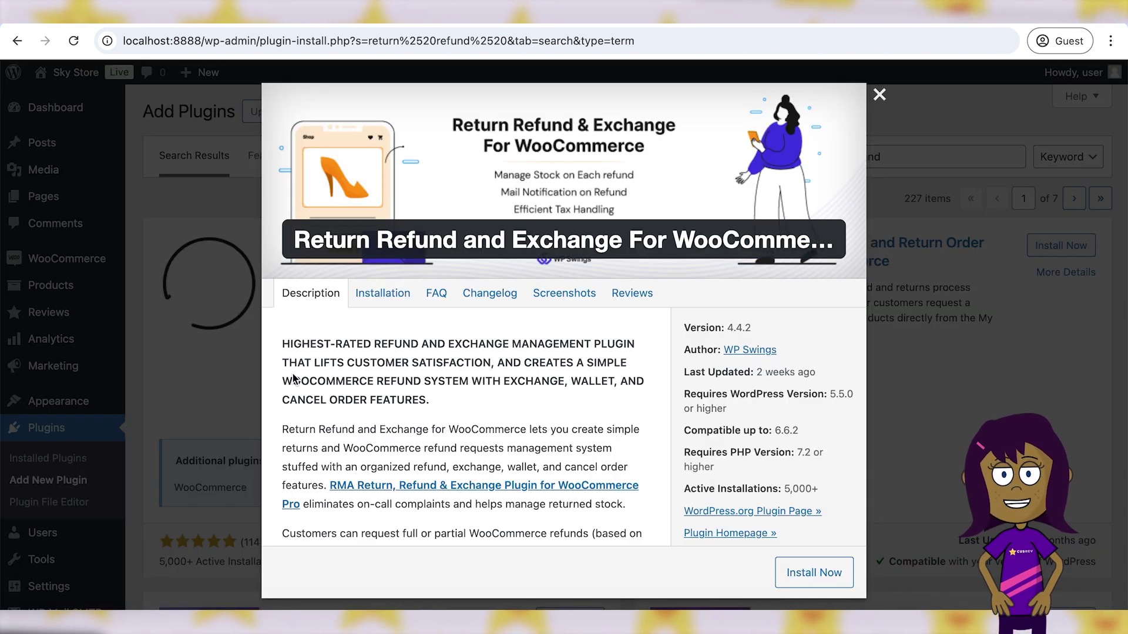
pyautogui.scroll(-1, 290, 342)
pyautogui.scroll(-1, 317, 361)
pyautogui.scroll(-3, 353, 387)
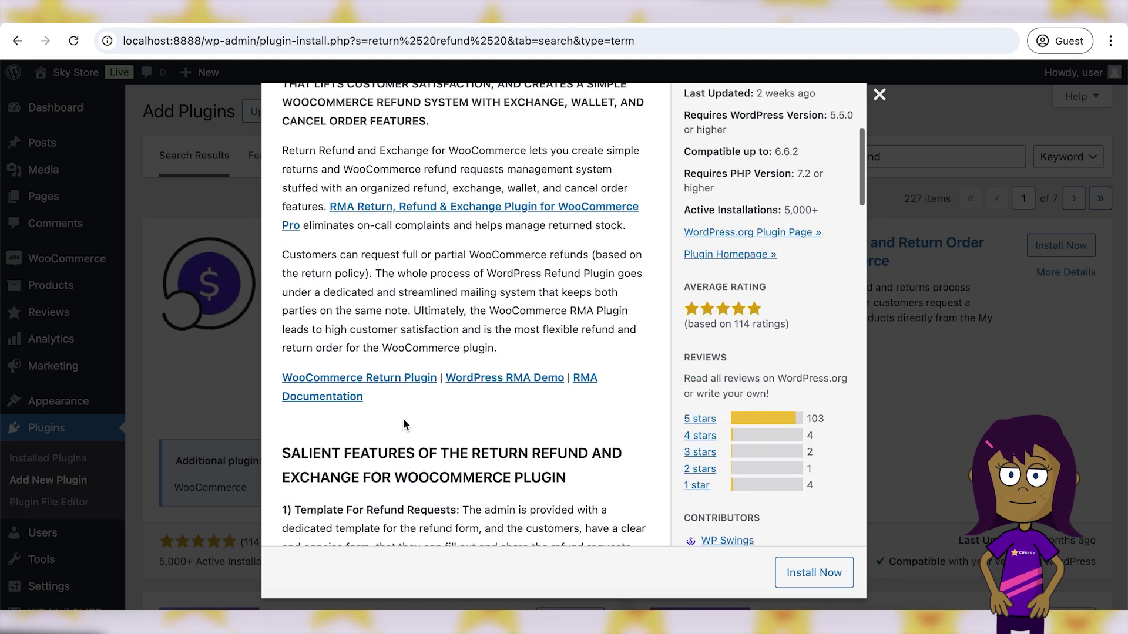
pyautogui.scroll(-2, 404, 421)
pyautogui.moveTo(284, 226); pyautogui.dragTo(475, 223)
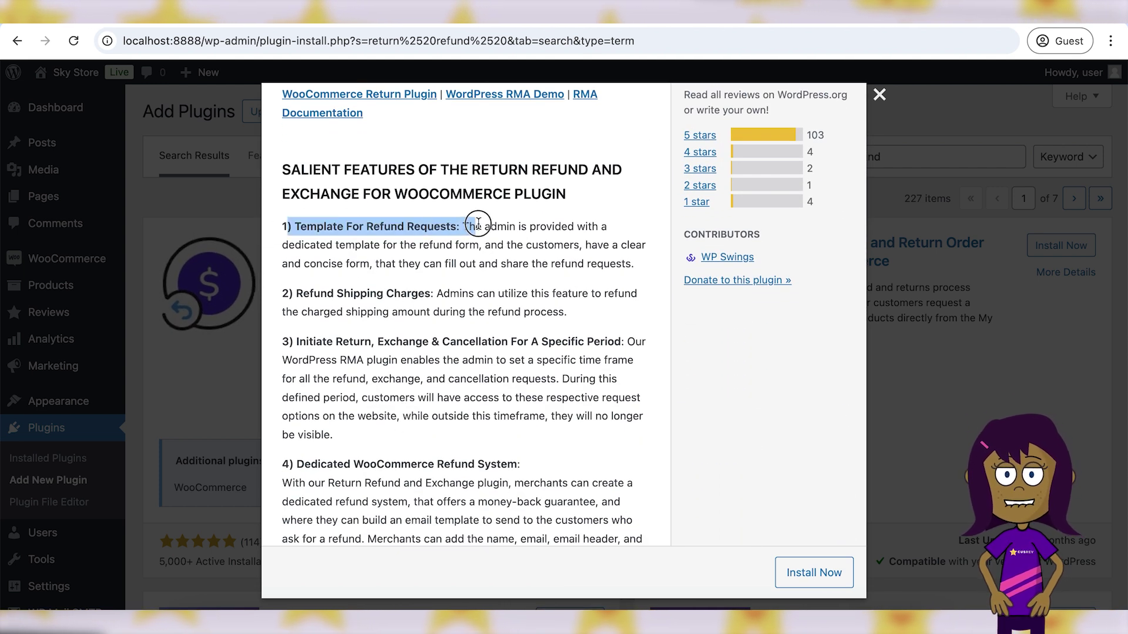
pyautogui.moveTo(288, 293); pyautogui.dragTo(330, 289)
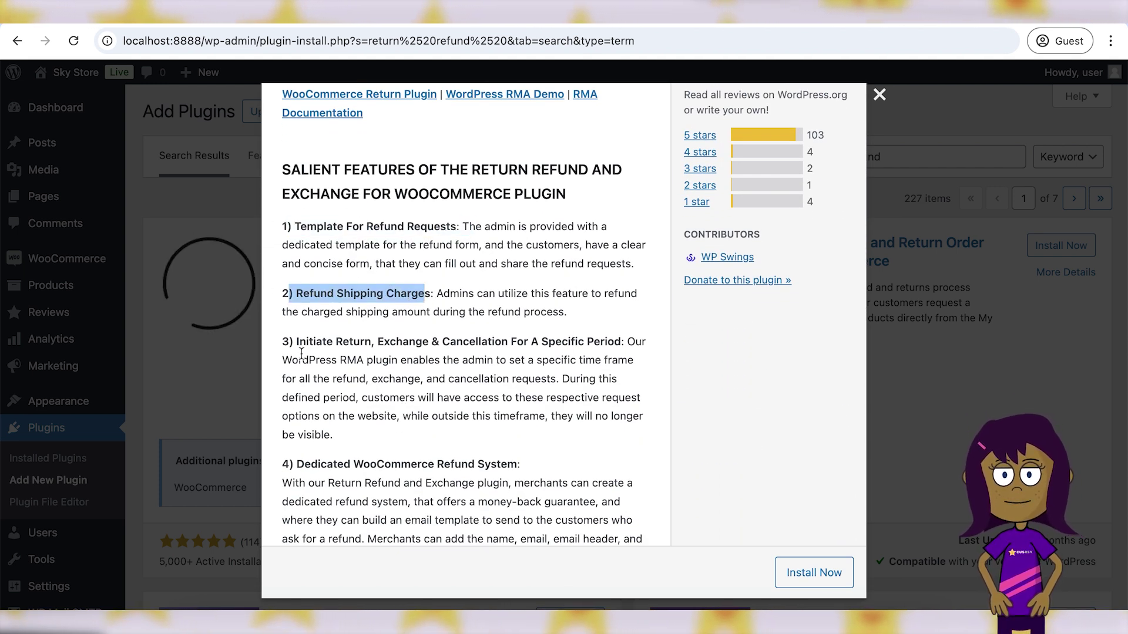
pyautogui.moveTo(294, 336); pyautogui.dragTo(616, 338)
pyautogui.scroll(-2, 441, 463)
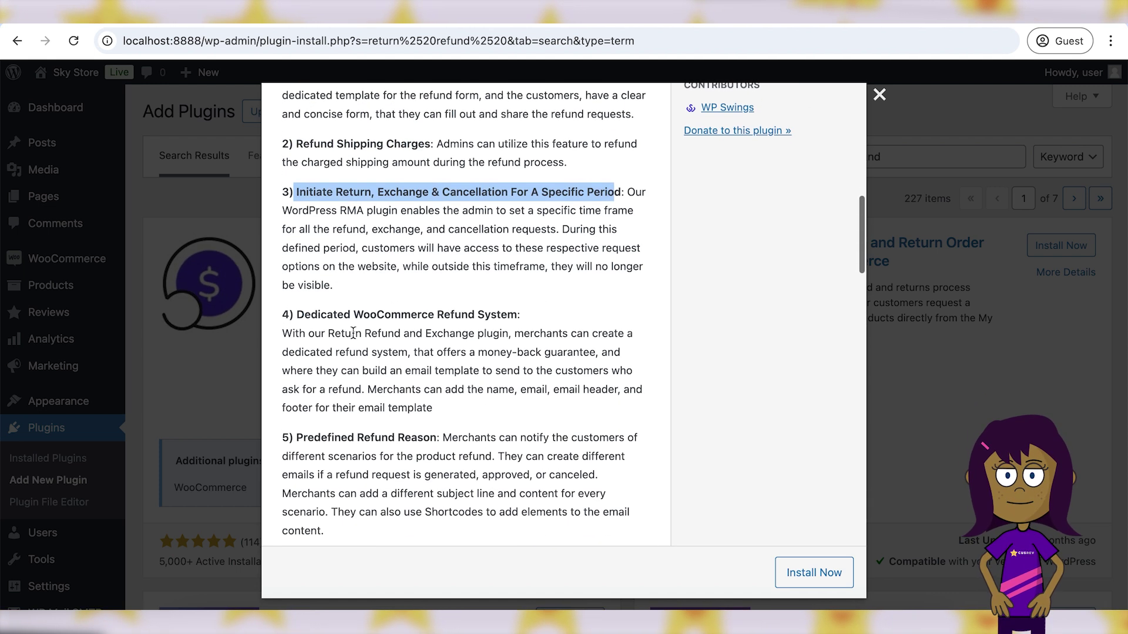
pyautogui.moveTo(299, 313); pyautogui.dragTo(527, 321)
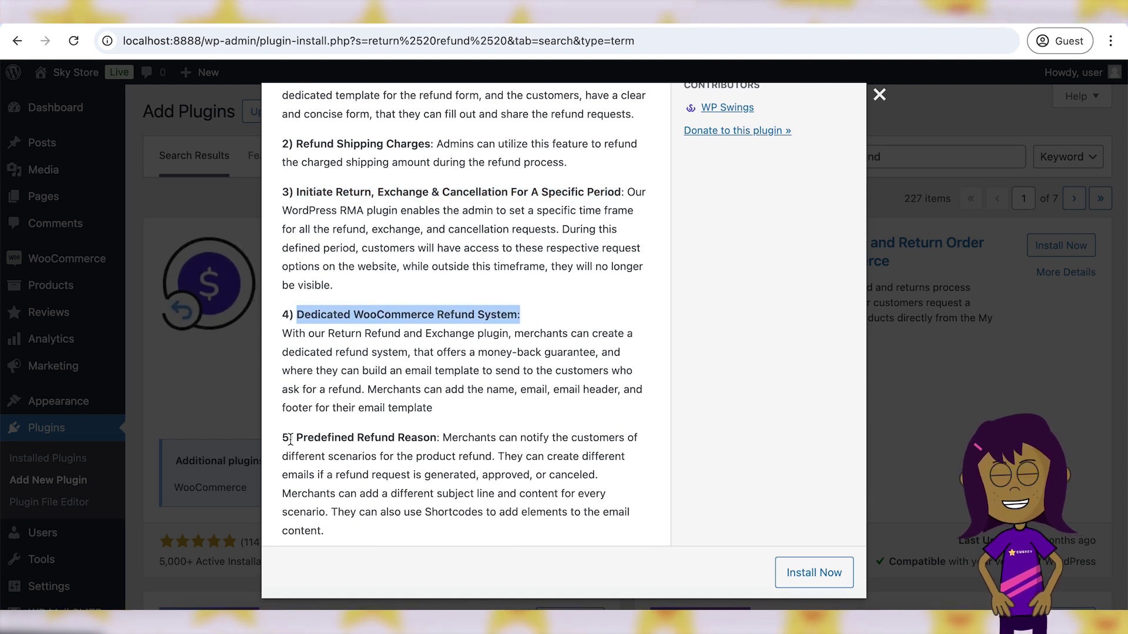